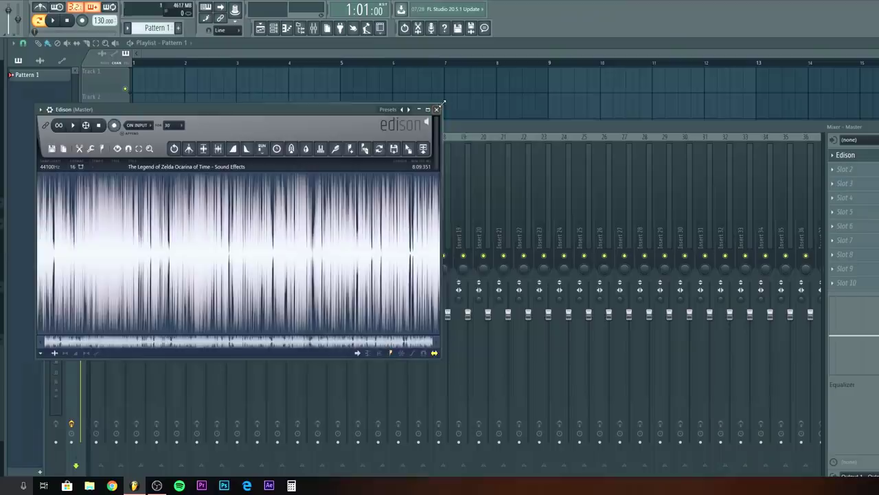
- Enlarge the Edison window and select a short, later sound in the Zelda recording
drag(445, 103, 588, 110)
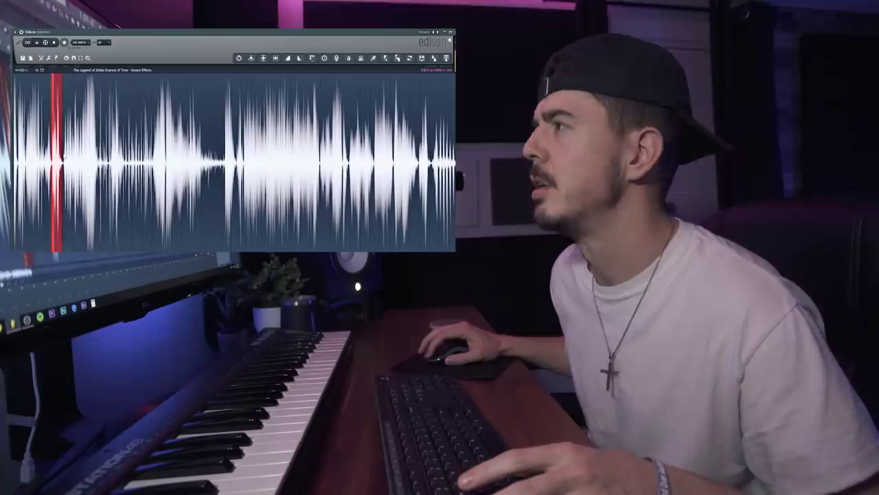
drag(58, 158, 253, 118)
drag(107, 158, 186, 142)
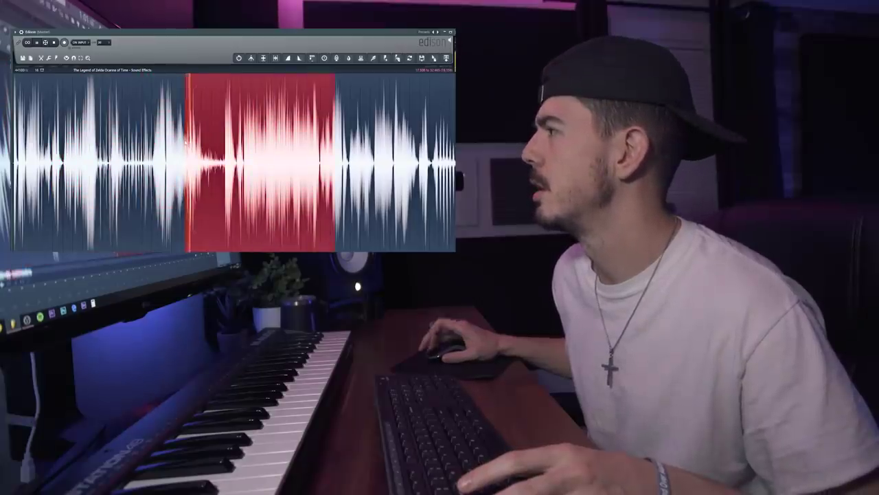
scroll(185, 142, down, 3)
drag(45, 158, 287, 134)
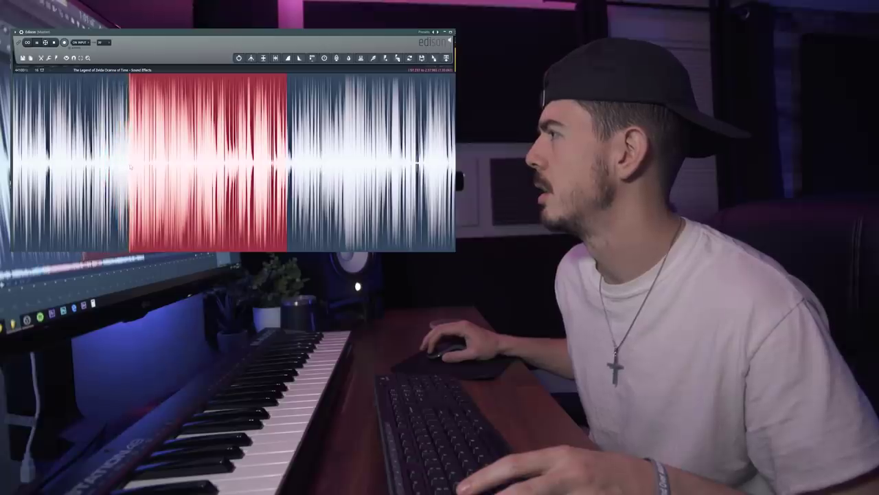
scroll(134, 165, up, 3)
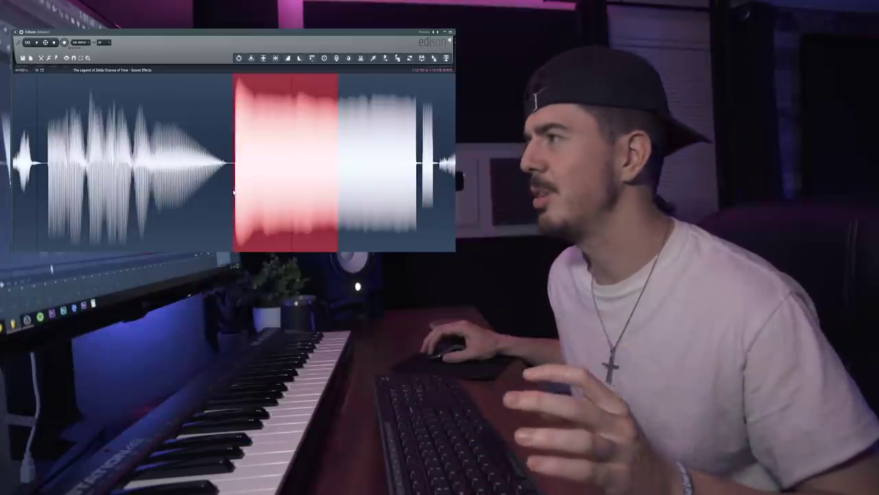
drag(337, 158, 381, 151)
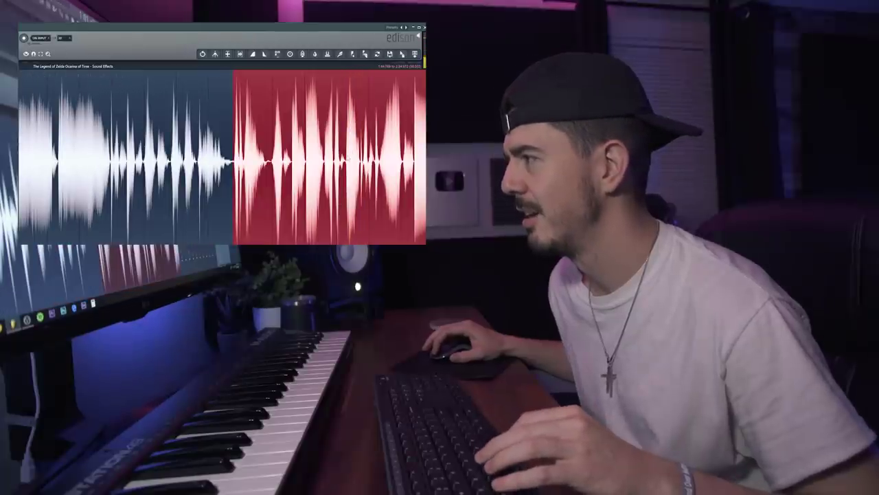
drag(234, 158, 349, 158)
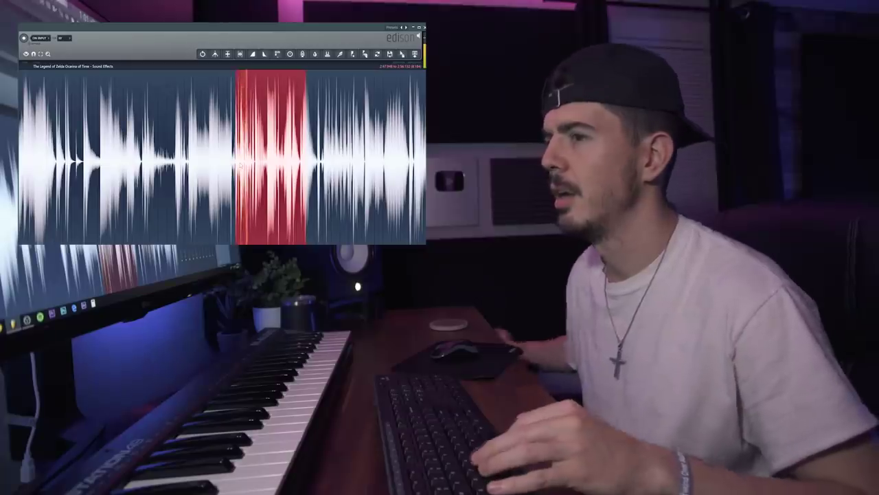
scroll(268, 158, down, 2)
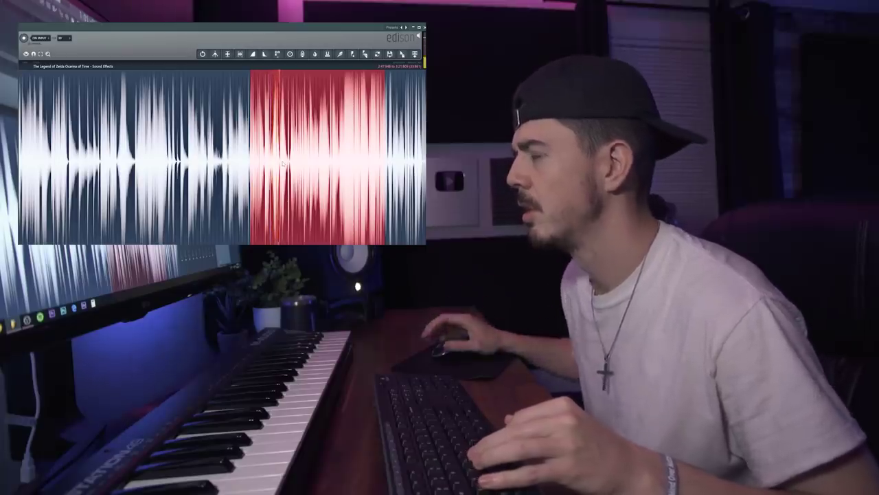
scroll(283, 164, down, 3)
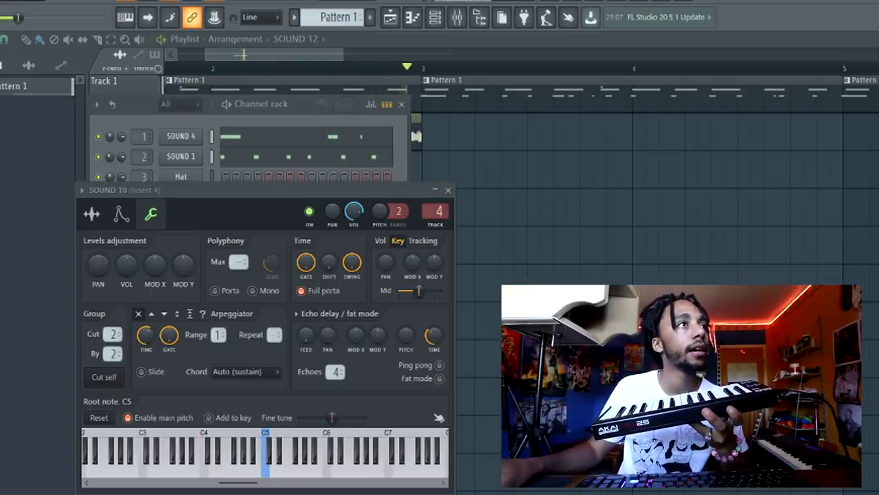
- Return to the Channel rack showing the SOUND 10 and SOUND 13 channels
click(261, 125)
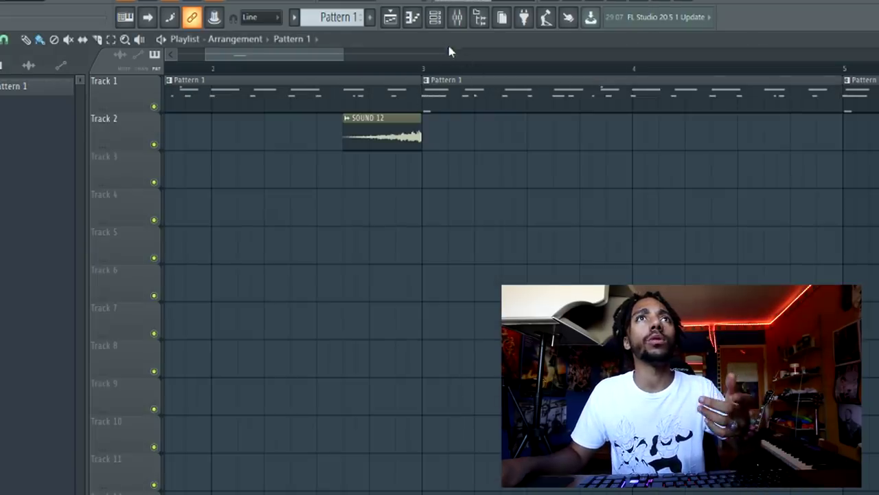
- Load CamelCrusher on SOUND 16's mixer insert and bring up Edison on the master
click(435, 17)
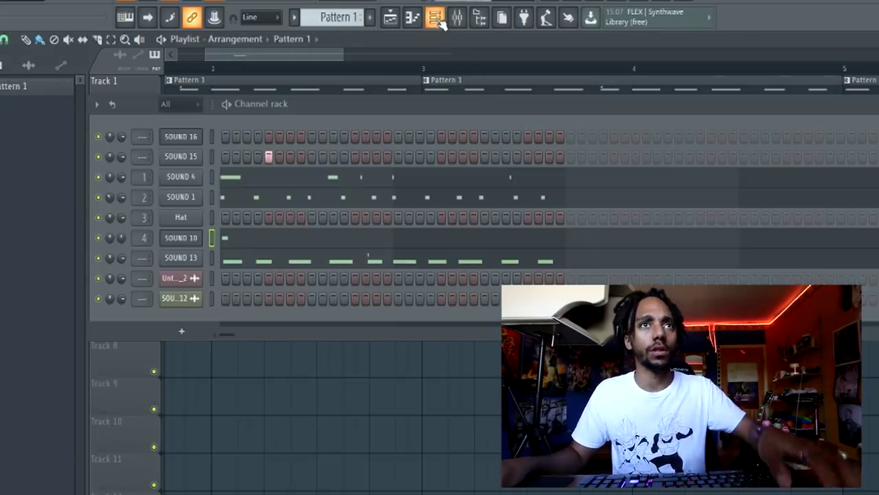
click(182, 136)
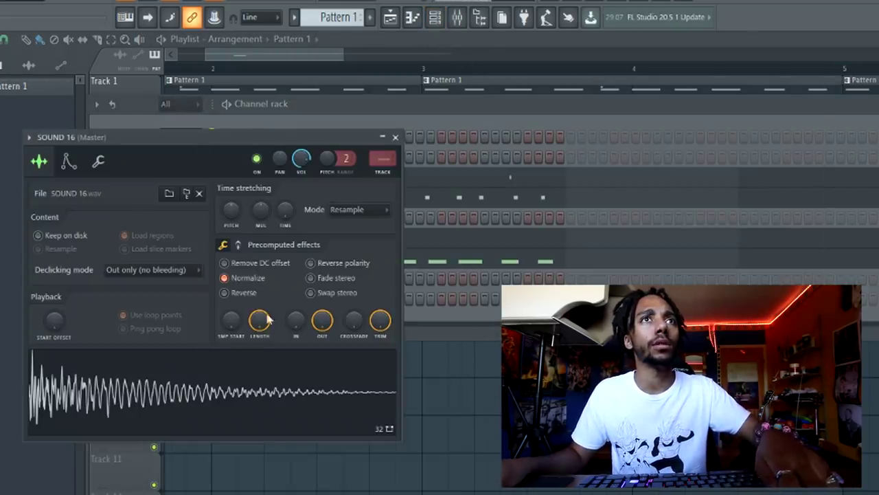
click(383, 159)
click(738, 171)
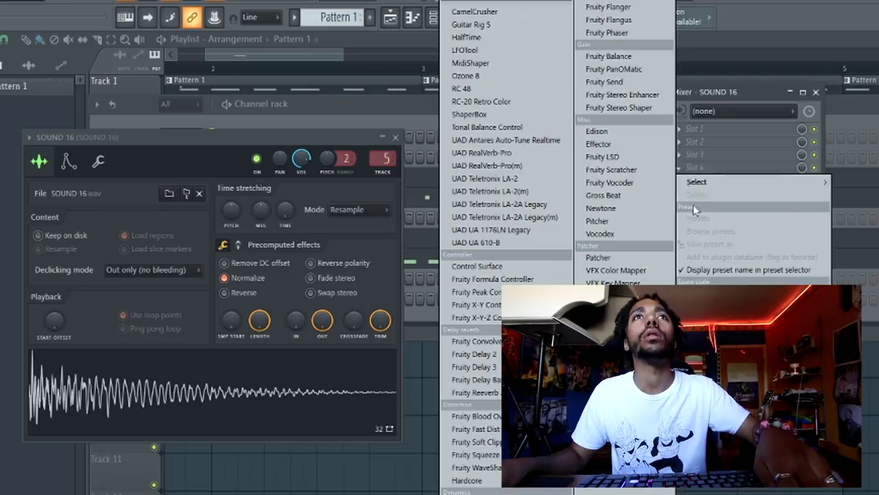
click(542, 12)
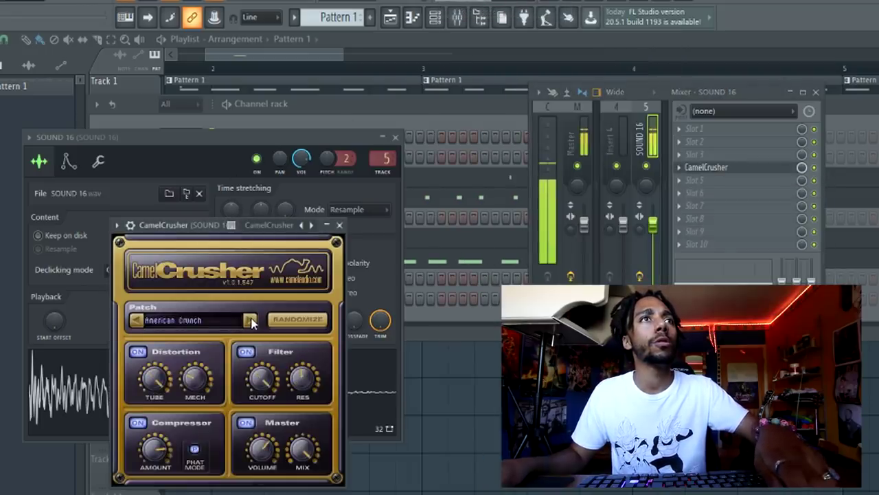
click(502, 18)
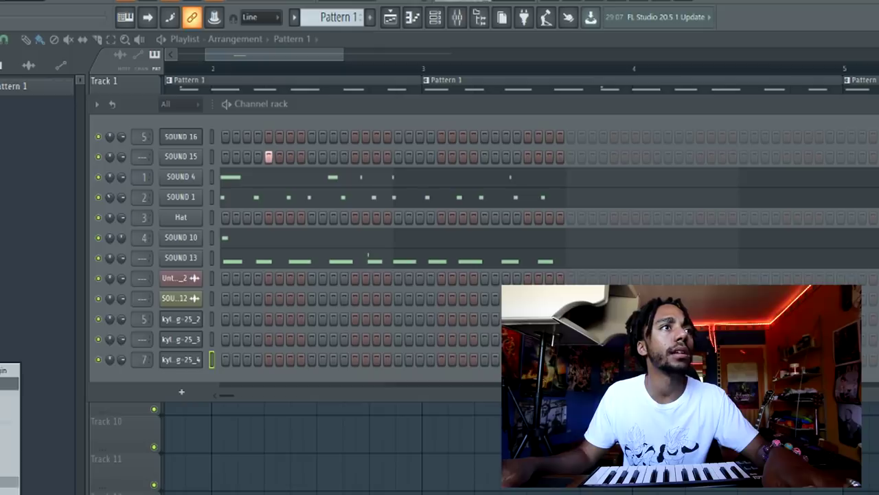
- Boost the EQ's low band, then audition Gami Mystery Box sounds and pick SOUND 5
key(ctrl+e)
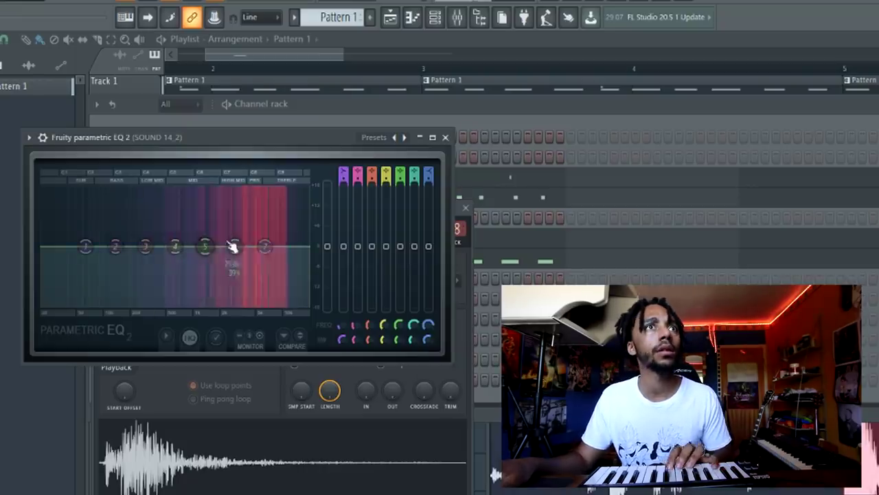
drag(231, 246, 225, 203)
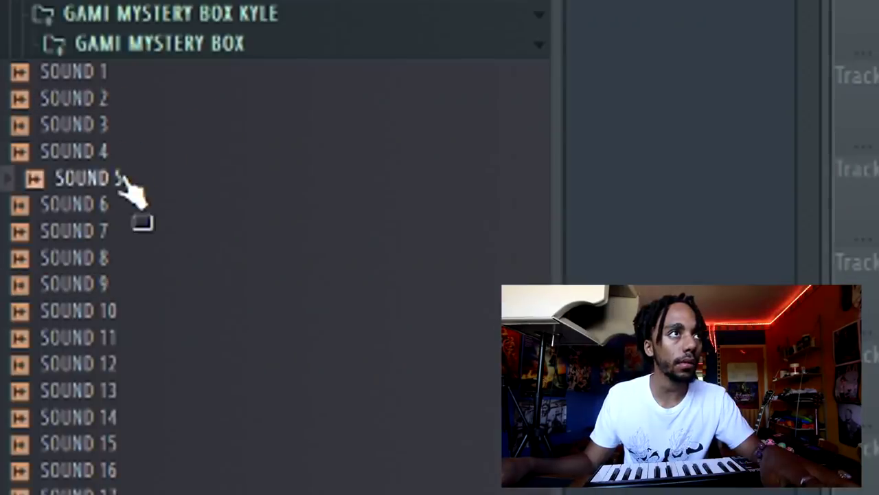
key(Down)
key(Home)
click(74, 178)
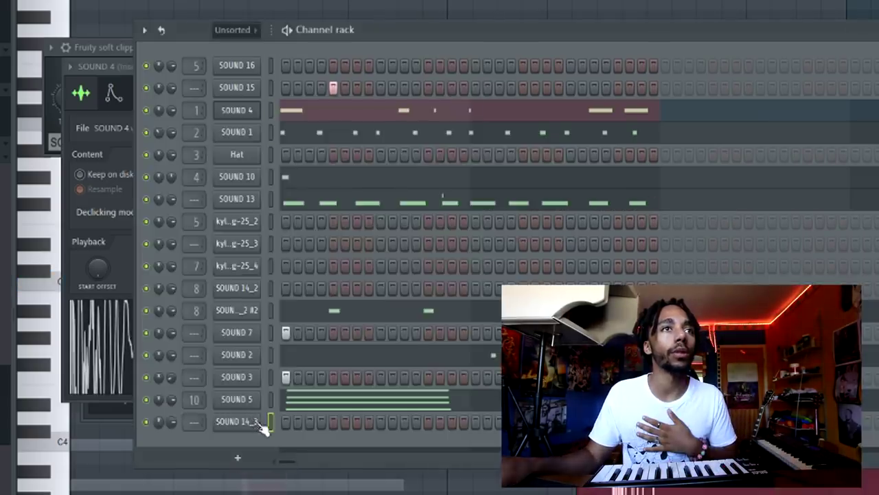
- Review SOUND 14_3's channel settings and sample processing options, then close them
click(261, 422)
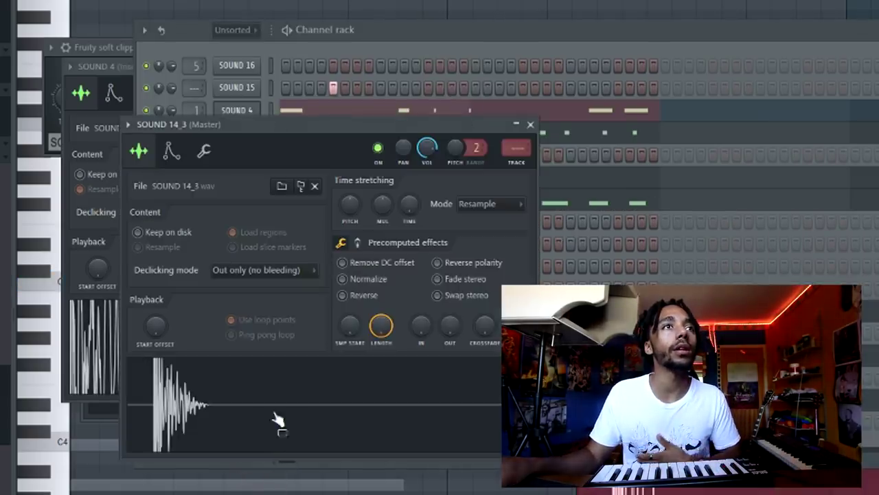
click(358, 242)
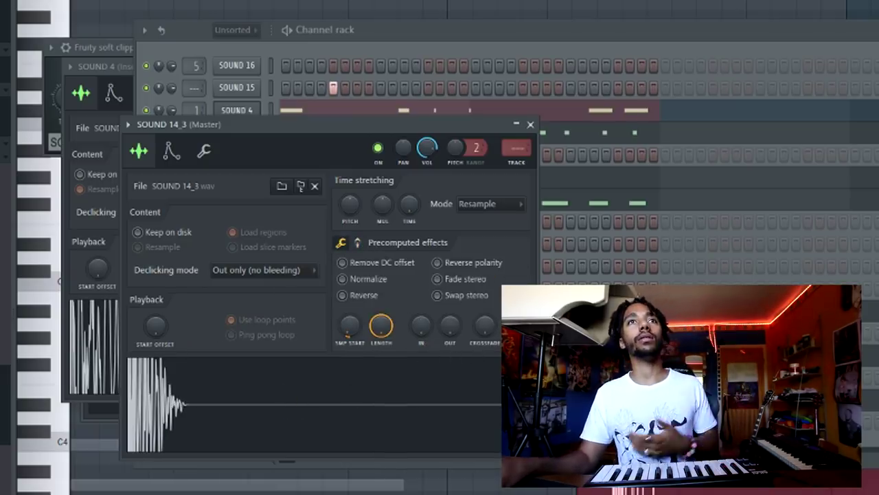
key(Escape)
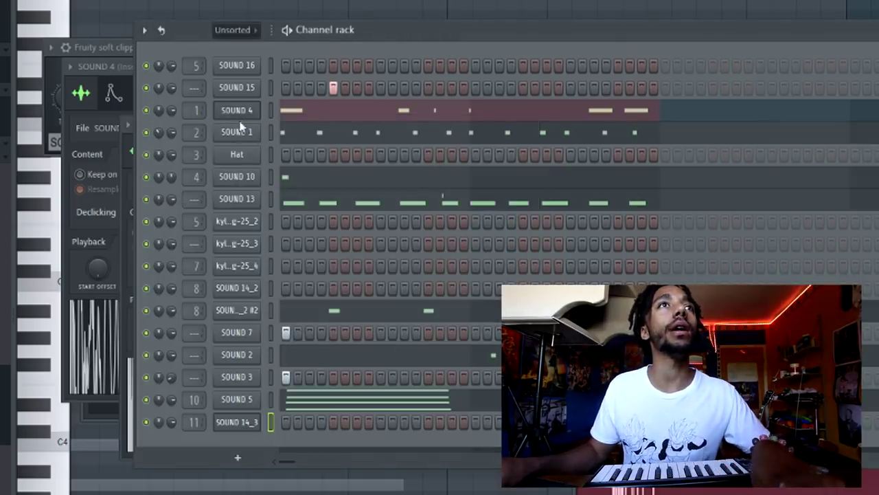
- Move SOUND 4's notes onto the SOUND 14_3 channel
click(272, 110)
key(Delete)
click(273, 422)
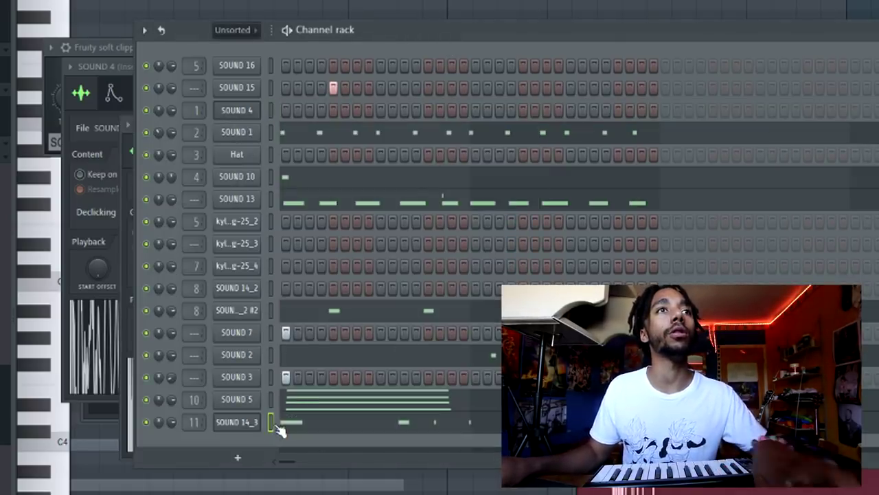